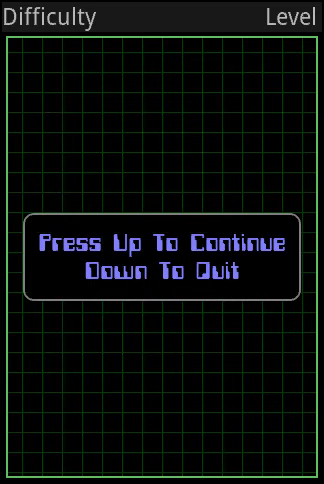
Step: Continue into a new game, start the Level 1 race and make the opening turns
{"action": "key", "text": "Up"}
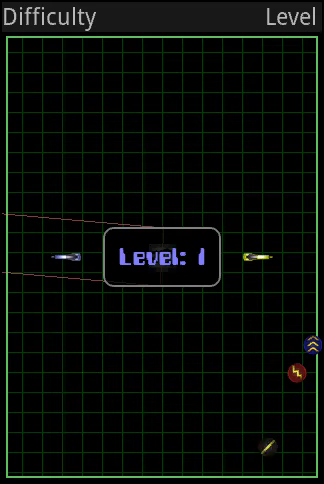
{"action": "key", "text": "Up"}
{"action": "key", "text": "Right"}
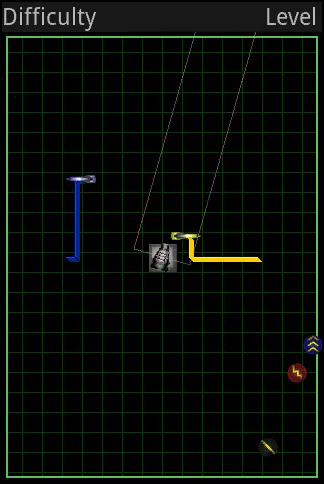
{"action": "key", "text": "Up"}
{"action": "key", "text": "Left"}
Step: Weave the blue cycle down, right and up across the grid, avoiding the trails
{"action": "key", "text": "Down"}
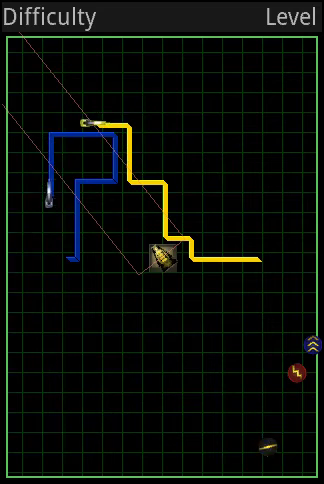
{"action": "key", "text": "Right"}
{"action": "key", "text": "Down"}
{"action": "key", "text": "Right"}
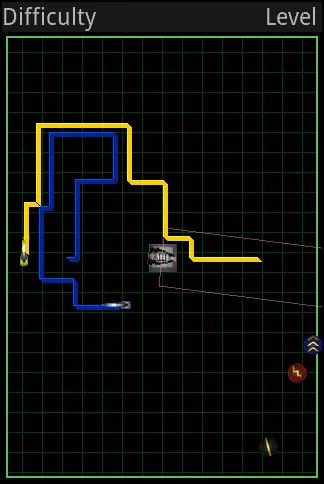
{"action": "key", "text": "Down"}
{"action": "key", "text": "Right"}
{"action": "key", "text": "Up"}
{"action": "key", "text": "Right"}
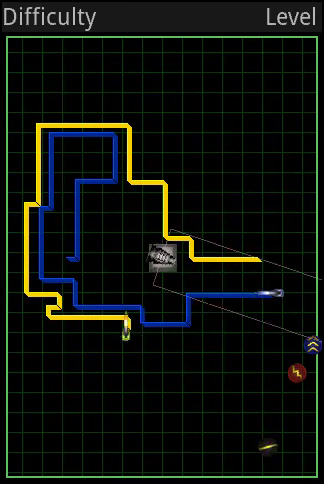
{"action": "key", "text": "Up"}
{"action": "key", "text": "Left"}
Step: Keep steering the blue cycle up, left and down until the yellow enemy crashes
{"action": "key", "text": "Up"}
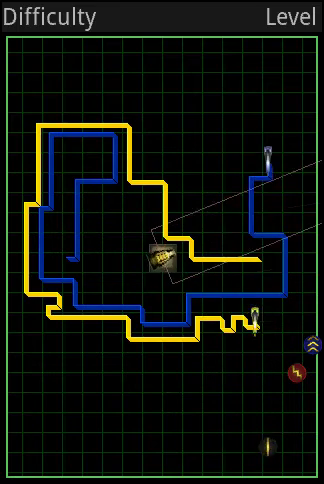
{"action": "key", "text": "Left"}
{"action": "key", "text": "Down"}
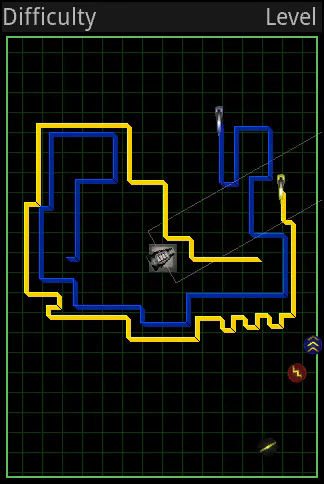
{"action": "key", "text": "Right"}
{"action": "key", "text": "Up"}
{"action": "key", "text": "Left"}
{"action": "key", "text": "Down"}
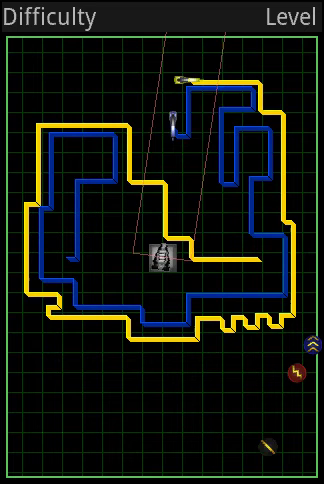
{"action": "key", "text": "Left"}
{"action": "key", "text": "Up"}
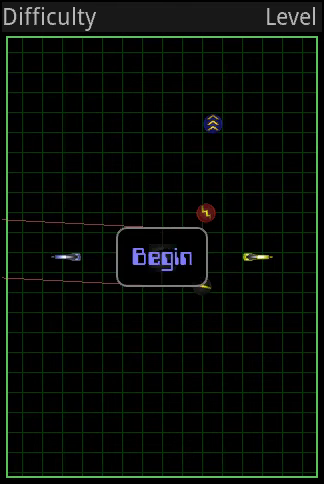
Step: Click Begin to start a new Light Racer round
{"action": "left_click", "coordinate": [162, 257]}
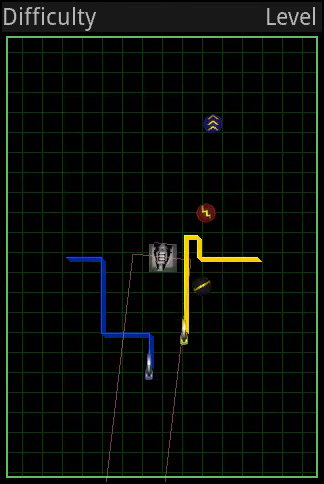